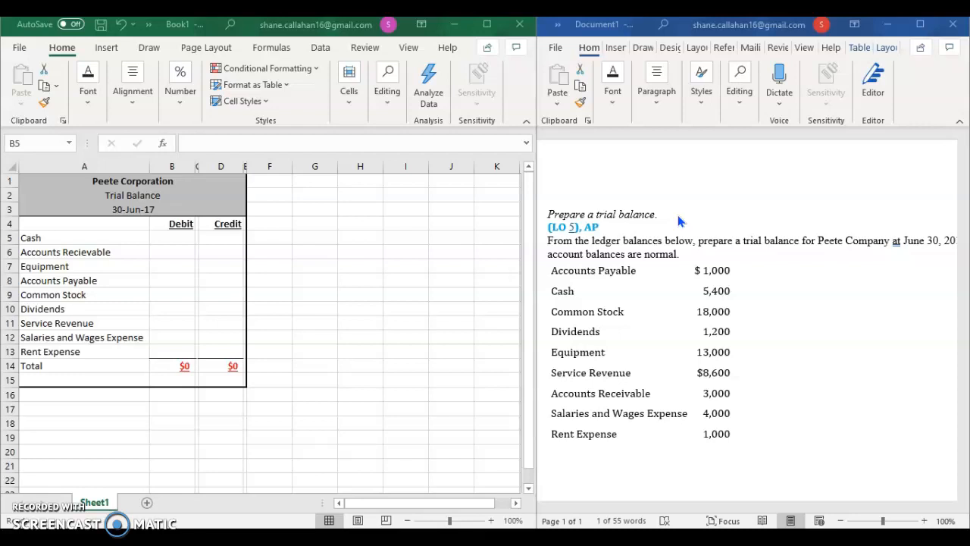
Step: Review the trial balance exercise instructions and ledger balances in the Word document
click(852, 277)
click(672, 508)
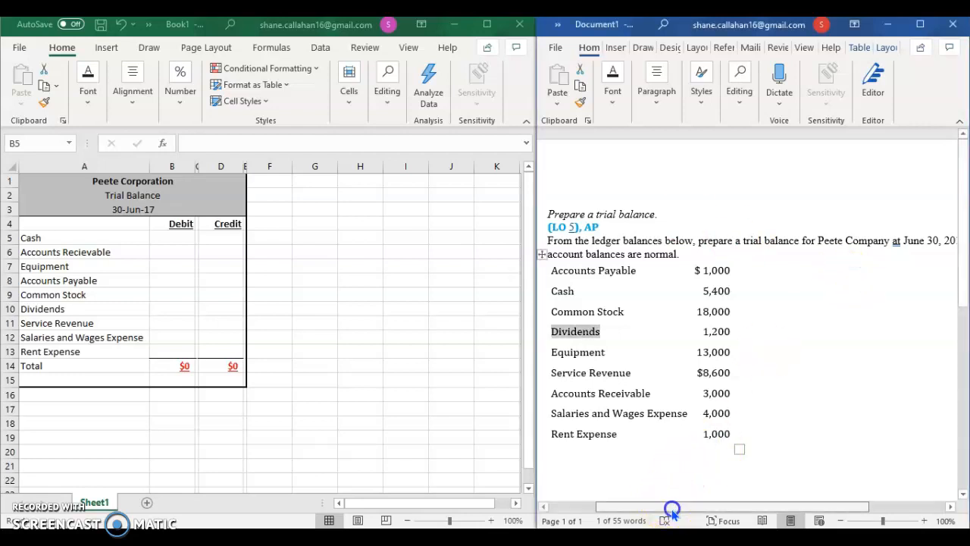
drag(672, 508, 677, 508)
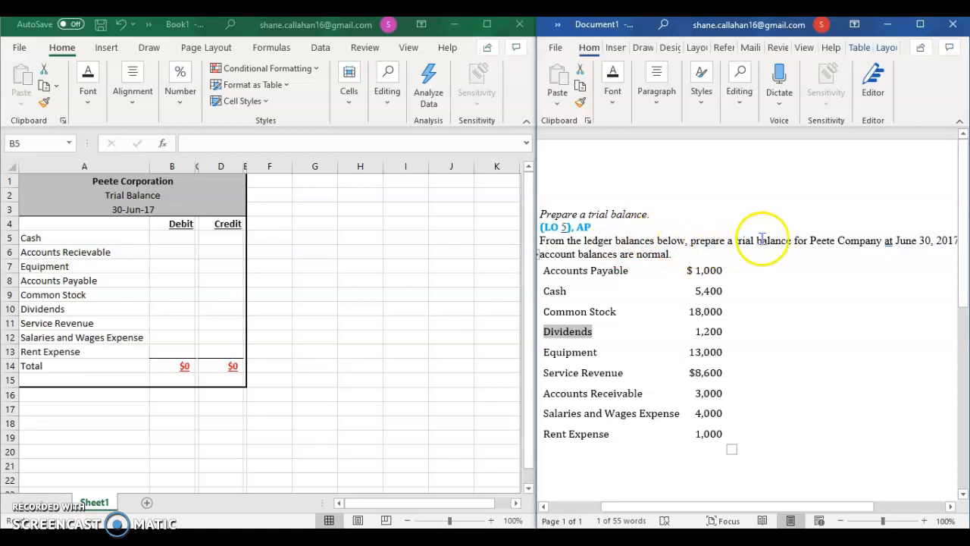
drag(721, 507, 678, 501)
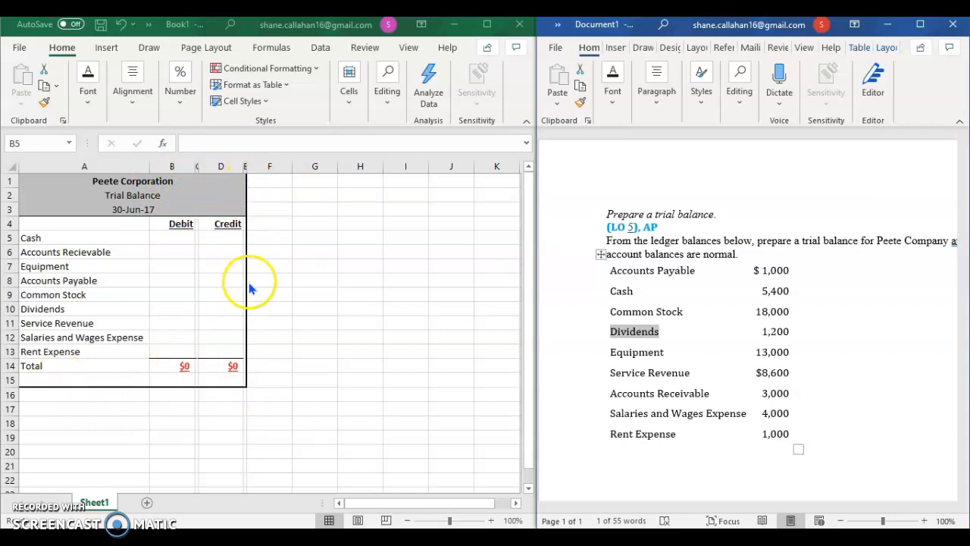
Step: Enter the company title "Peete Corpotation" in cell H1 of the Excel worksheet
click(340, 188)
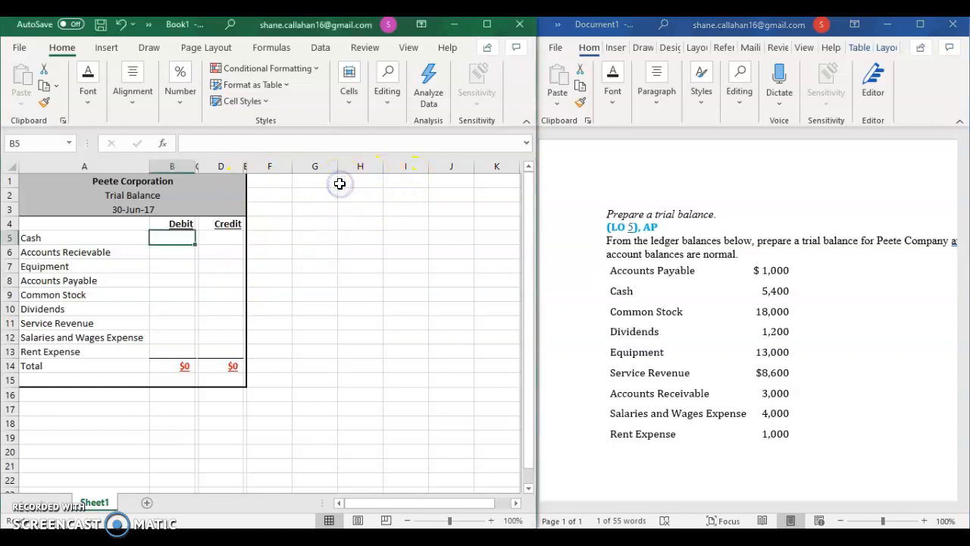
click(366, 184)
text(Pe)
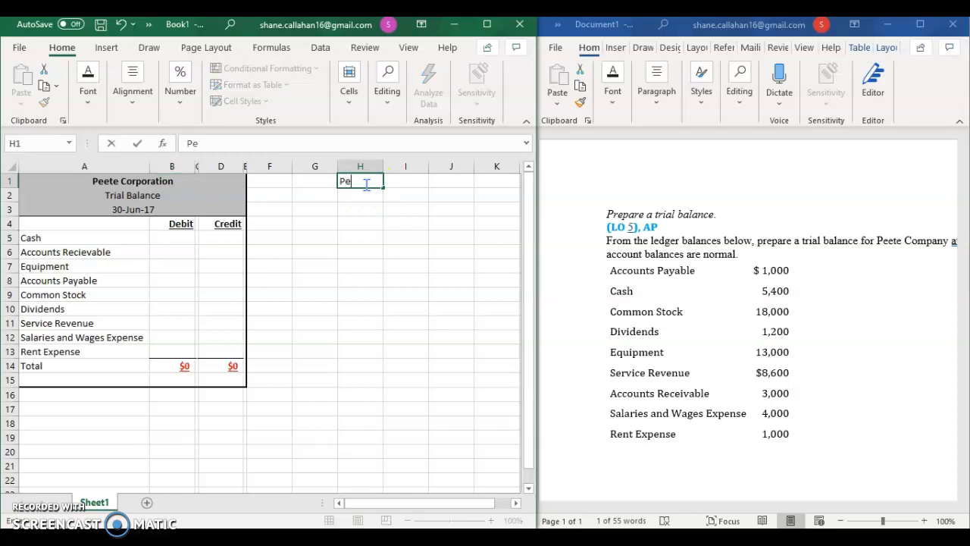
text(ete Corpotation)
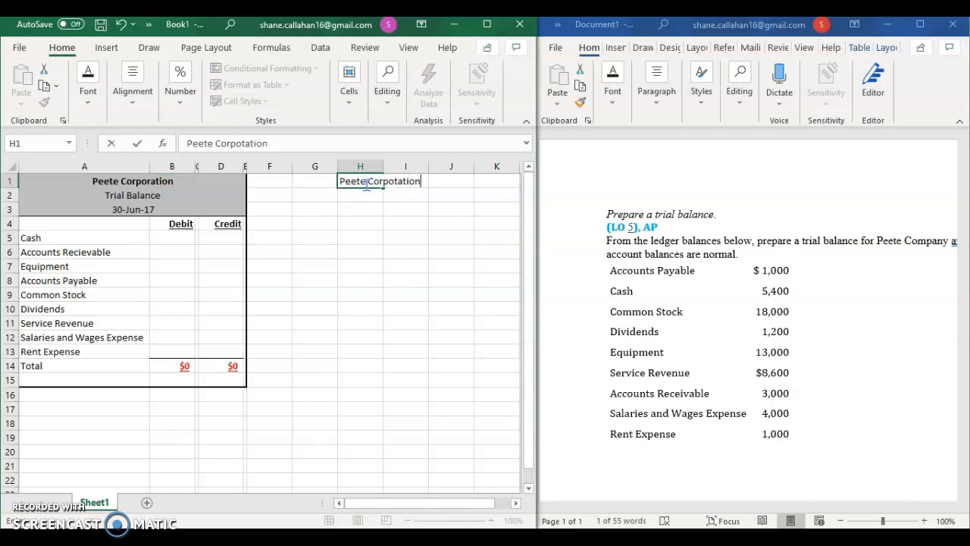
key(Return)
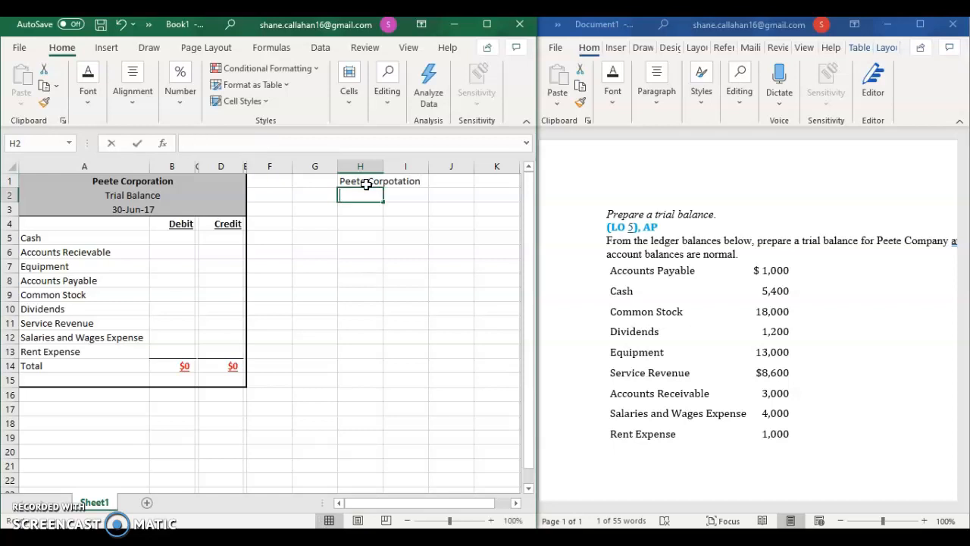
Step: Enter "Trial Balance" in cell H2 and the date June 30, 2017 in cell H3
text(Trial Balance)
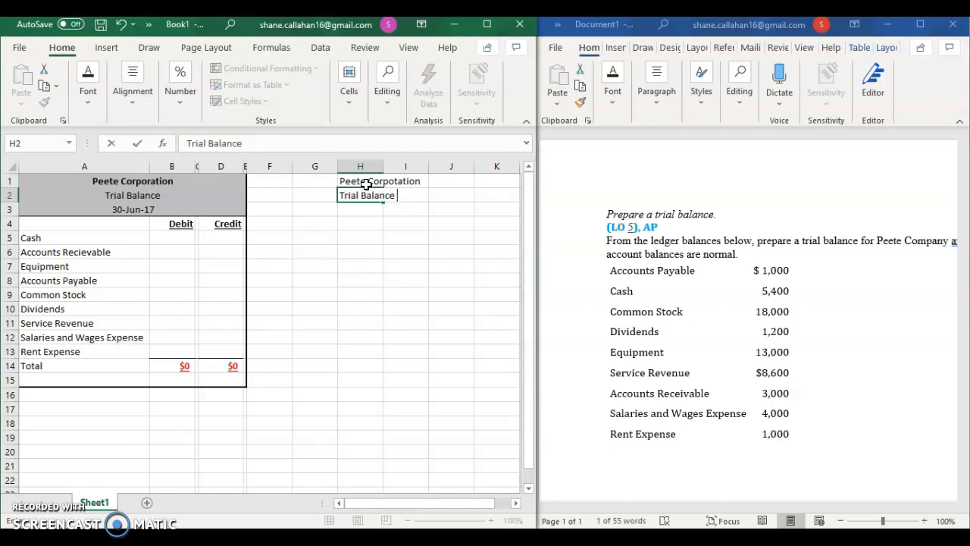
key(Return)
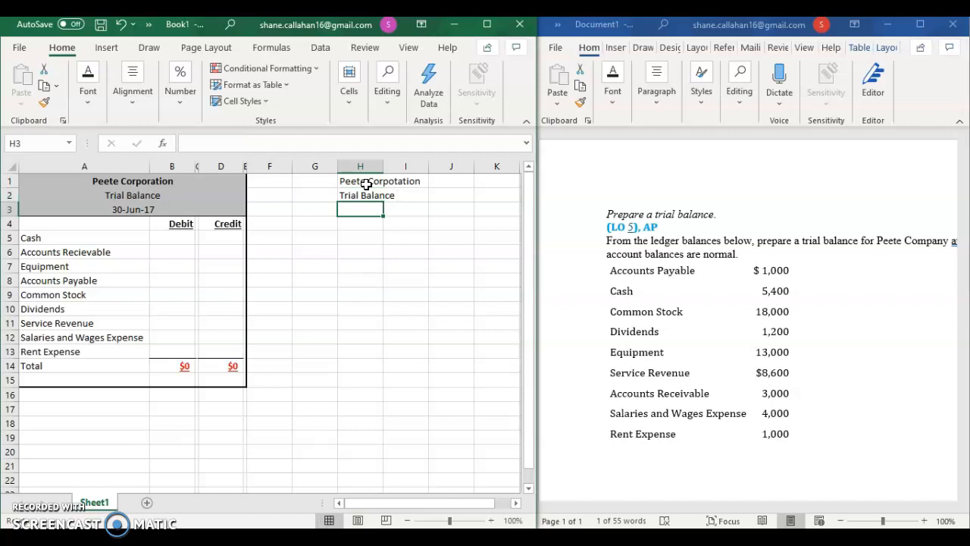
text(June)
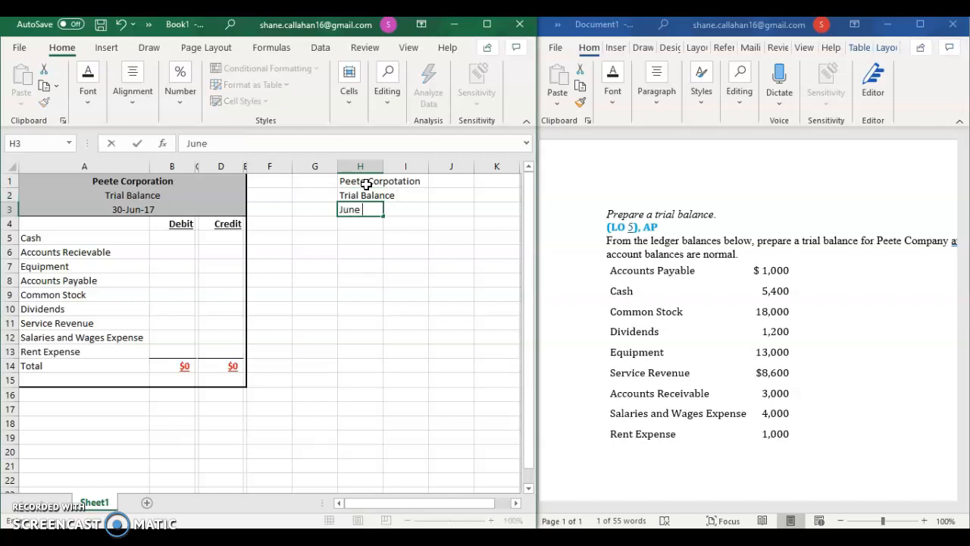
text( 30, 2017)
key(Return)
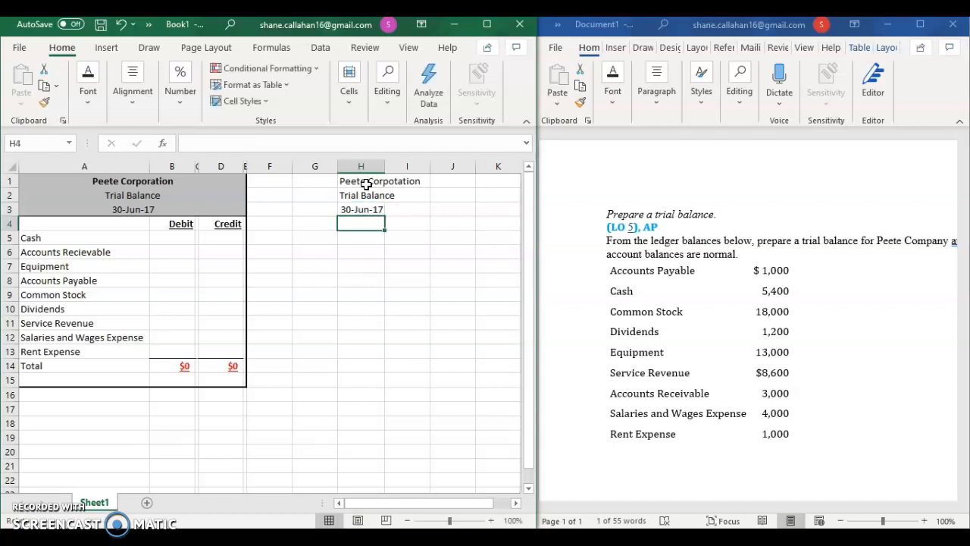
Step: Autofit the width of column H to the company title
click(368, 184)
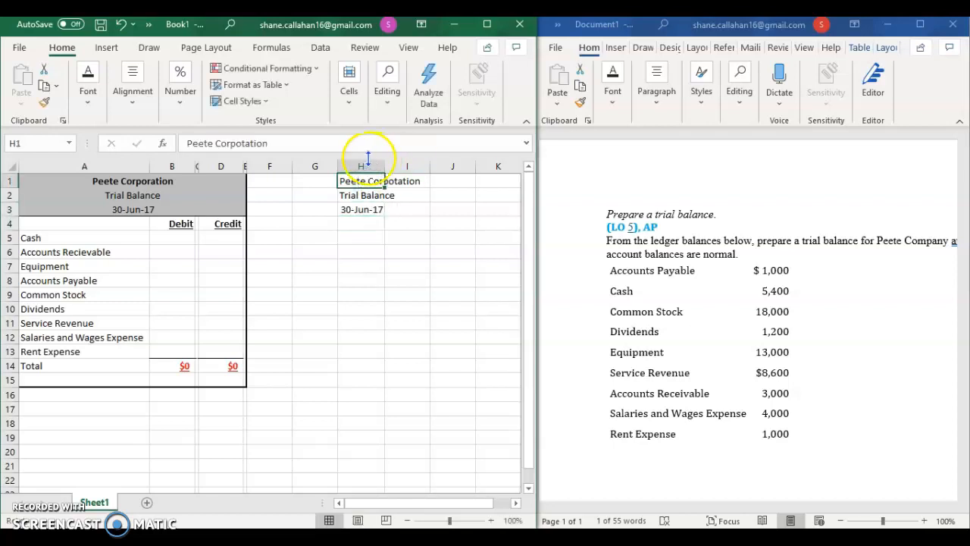
double_click(384, 166)
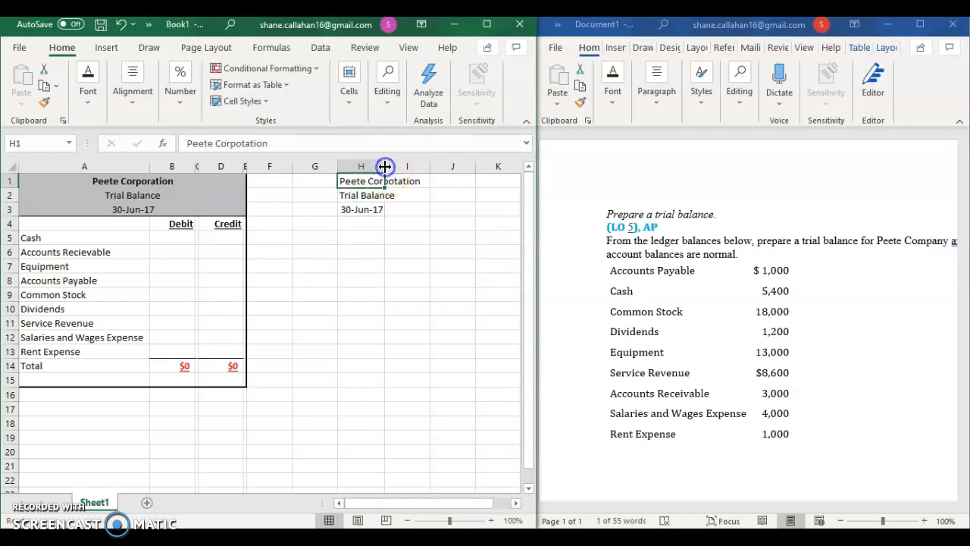
click(384, 163)
Step: Center the company title, statement name and date horizontally in cells H1, H2 and H3
click(398, 182)
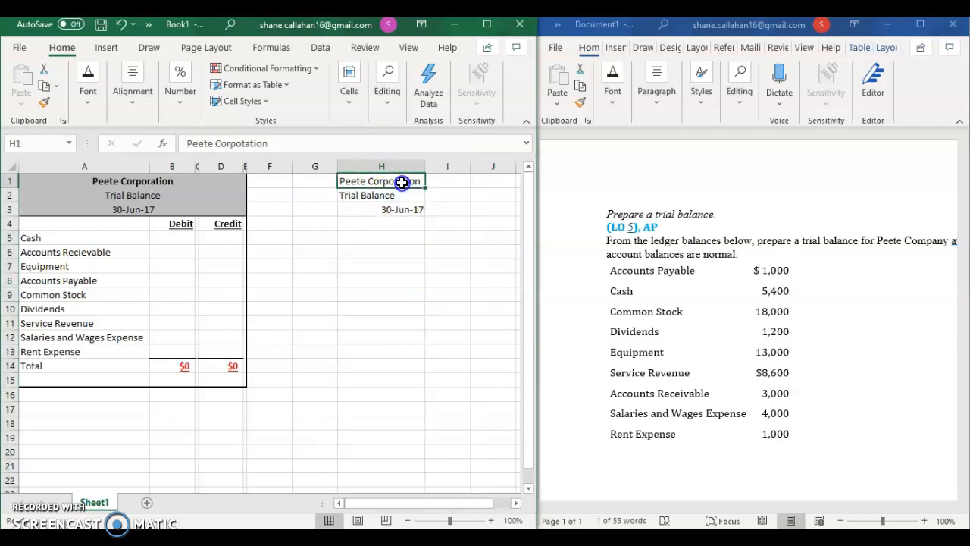
click(88, 95)
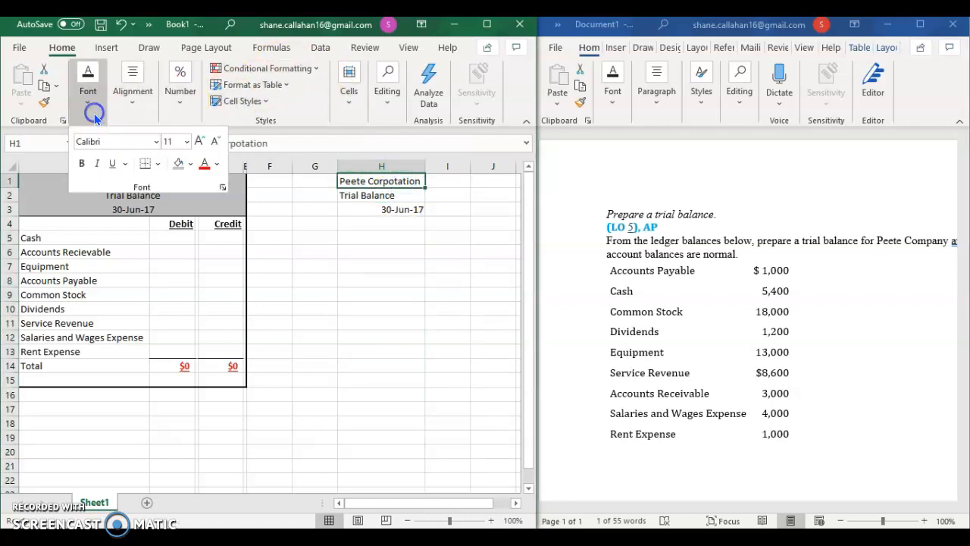
click(134, 97)
click(135, 164)
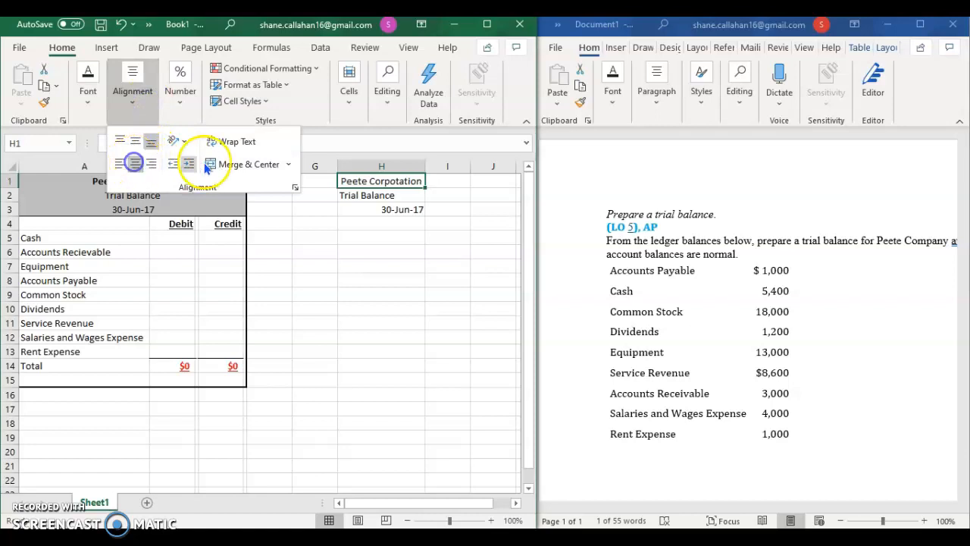
click(377, 196)
click(377, 196)
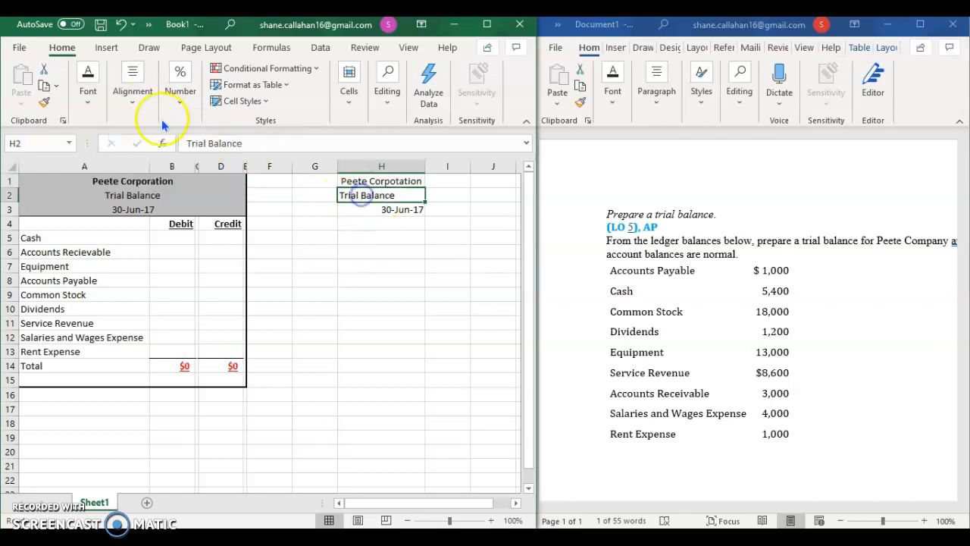
click(134, 93)
click(135, 164)
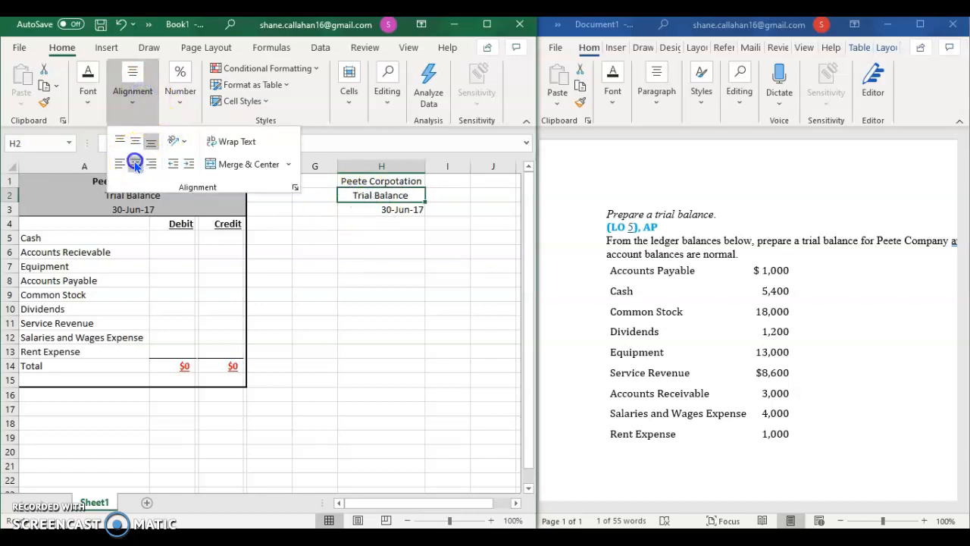
click(380, 199)
click(378, 208)
click(133, 91)
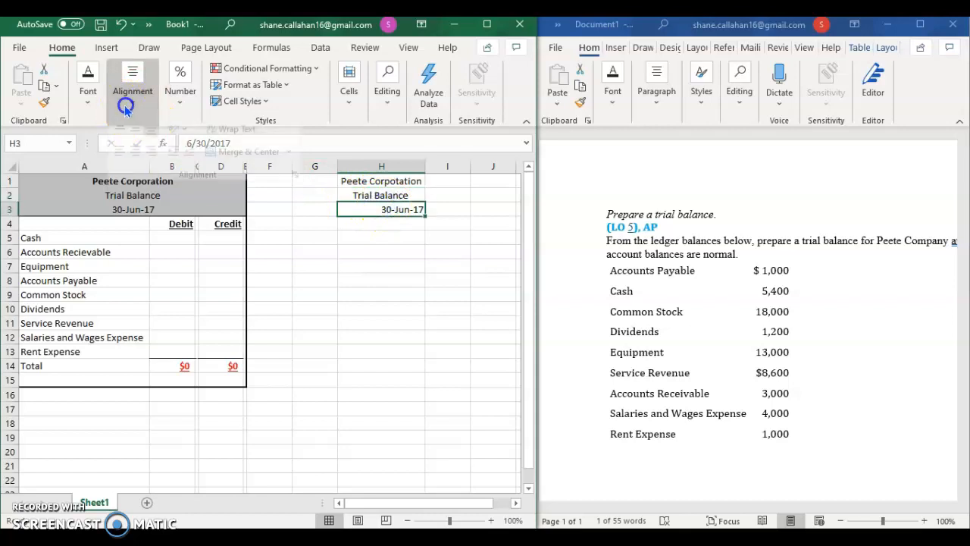
click(139, 163)
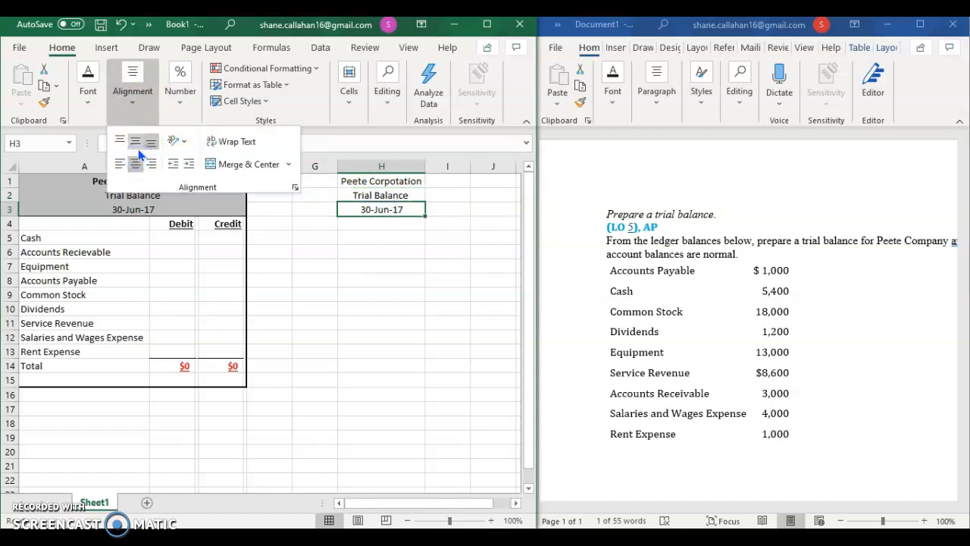
Step: Enter the column headings "Debit" in cell I4 and "Credit" in cell J4
click(369, 226)
click(367, 225)
key(Down)
key(Down)
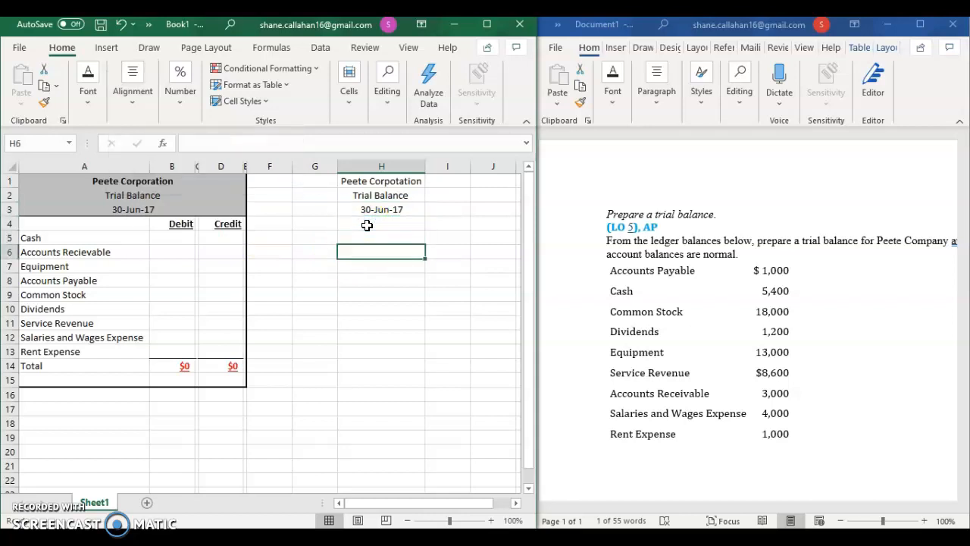
click(320, 238)
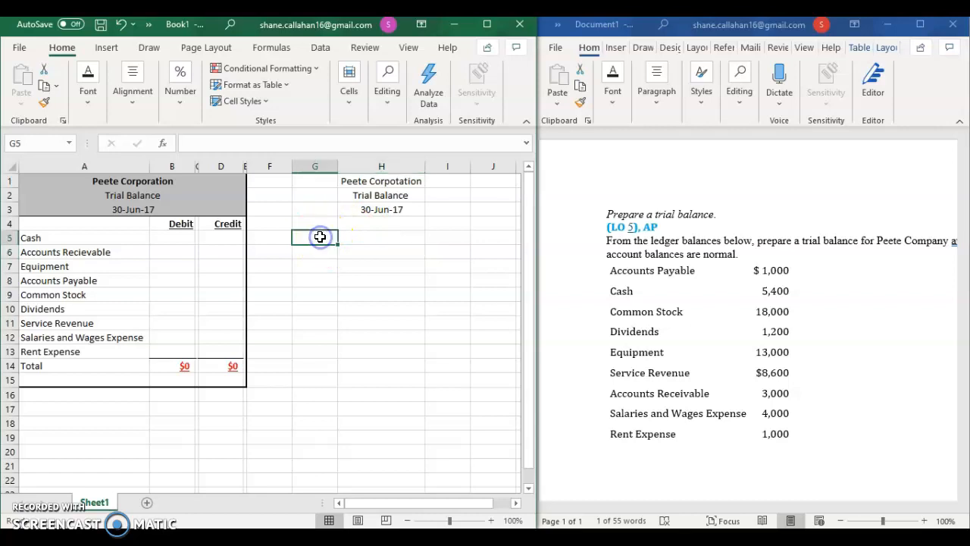
click(465, 223)
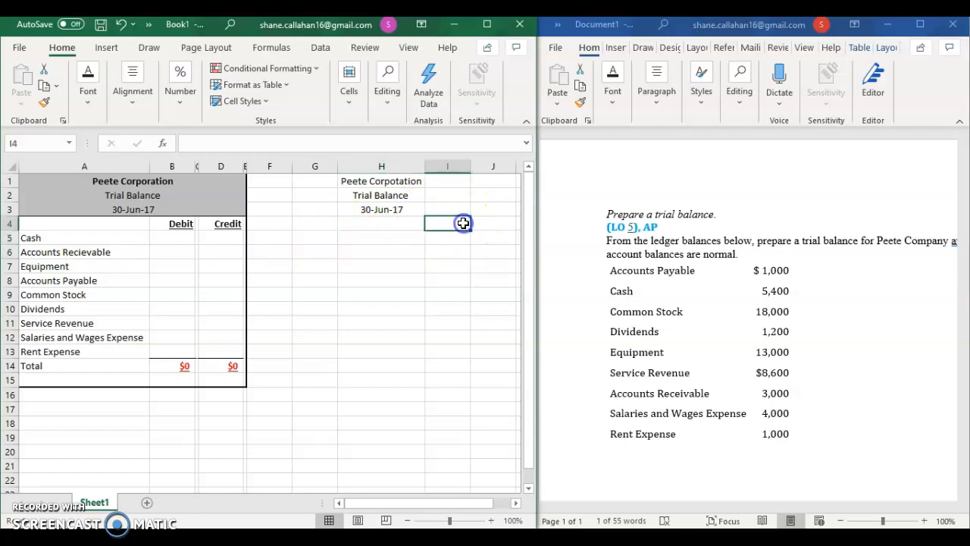
text(Debit)
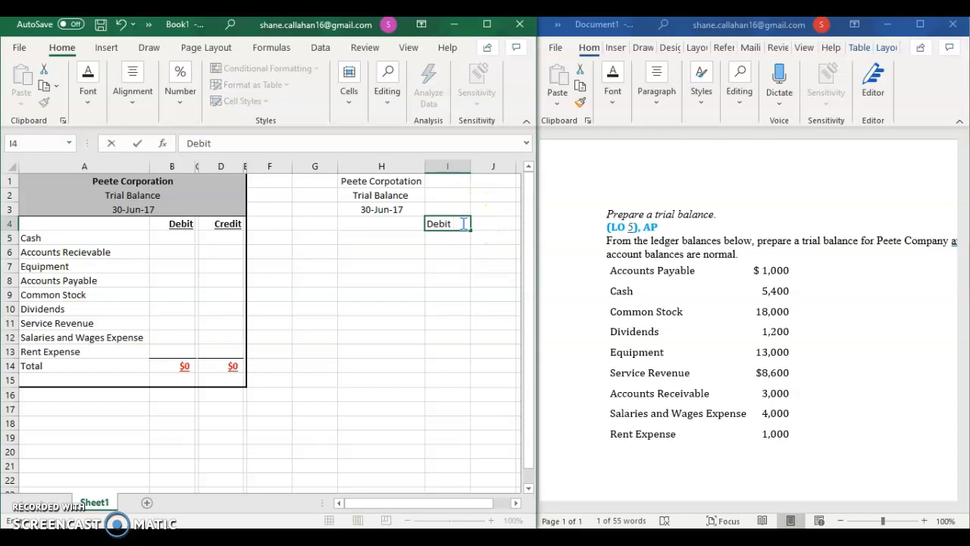
key(Tab)
text(Credit)
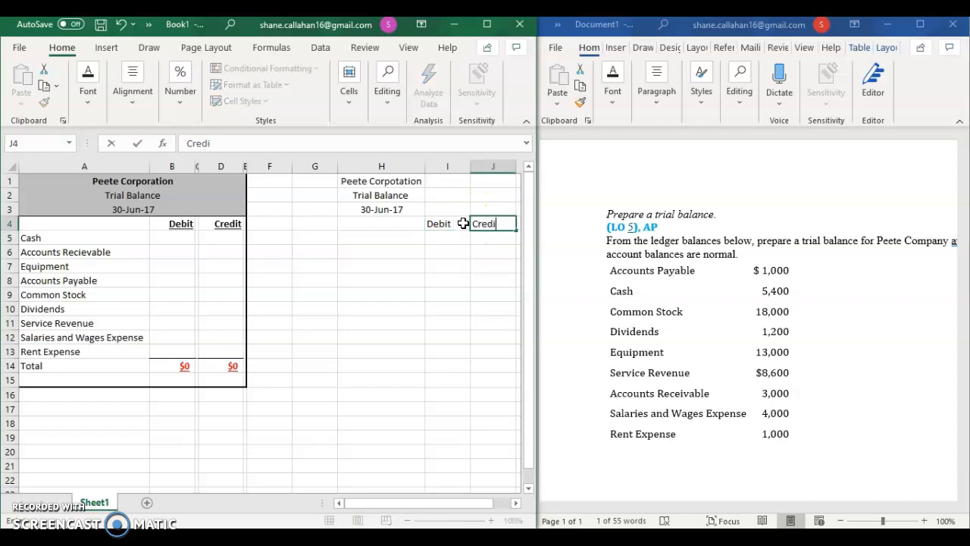
key(Return)
key(Left)
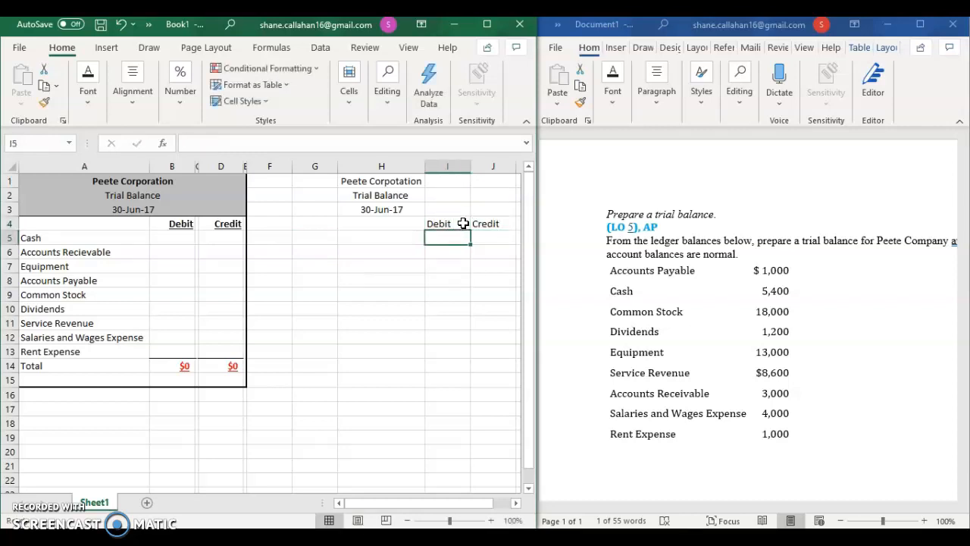
key(Left)
key(Left)
text(Cash)
key(BackSpace)
key(BackSpace)
key(BackSpace)
key(BackSpace)
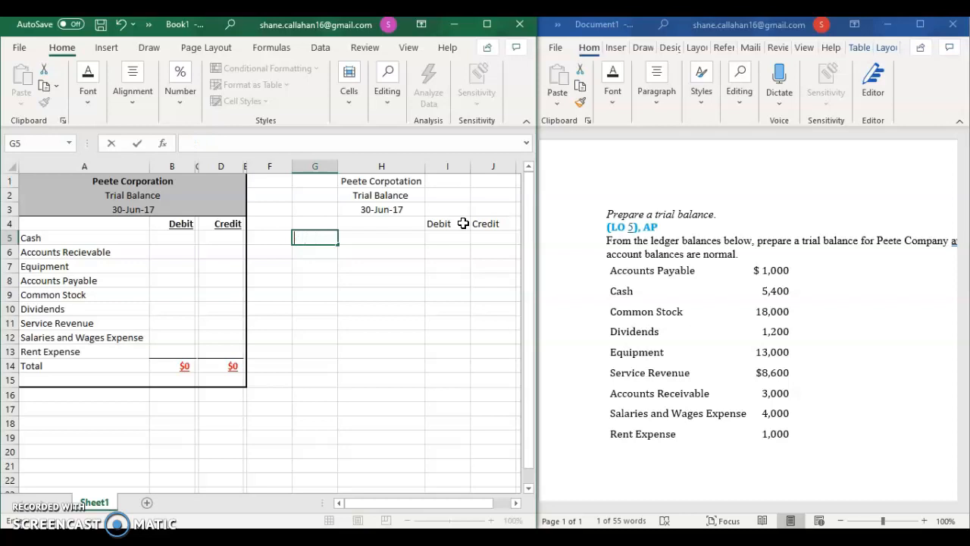
Step: Clear the contents of the practice heading range H1:J4
drag(386, 182, 491, 225)
right_click(491, 225)
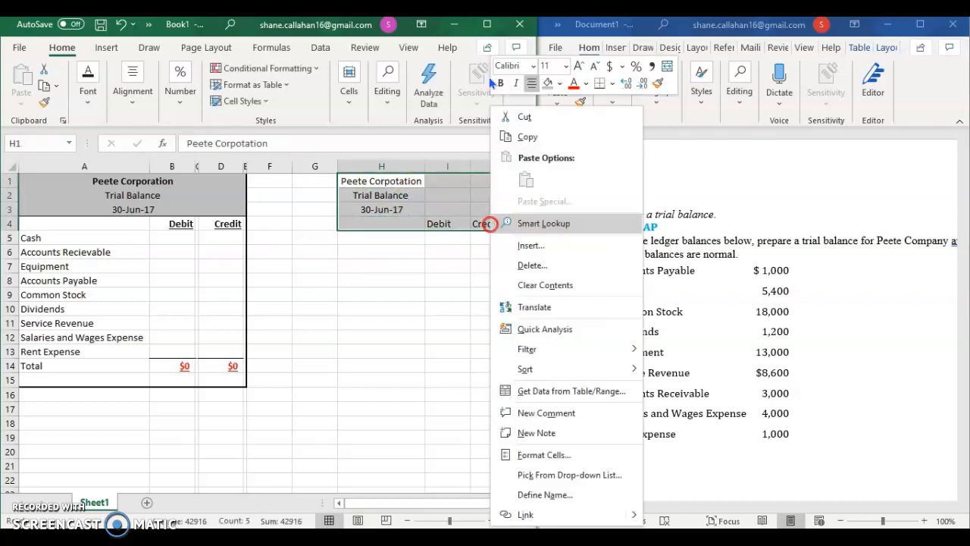
click(560, 288)
click(309, 266)
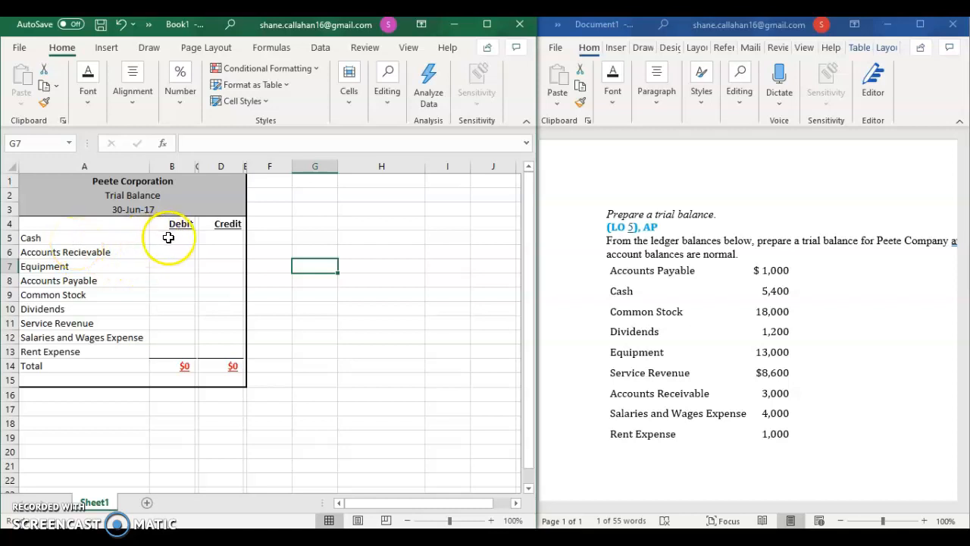
Step: Locate the Cash balance in the Word ledger list and enter 5400 as the Cash debit in cell B5 of the Excel trial balance
click(607, 289)
click(657, 291)
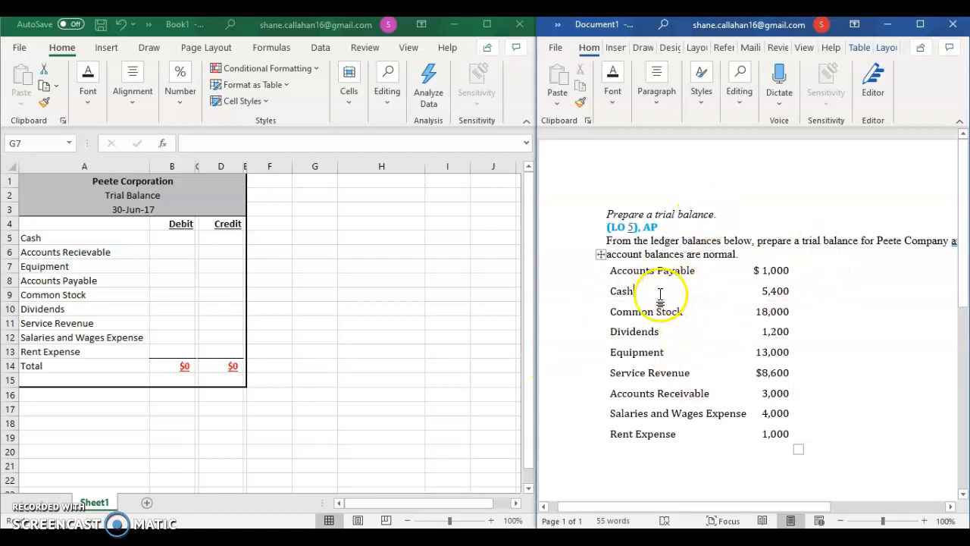
click(606, 291)
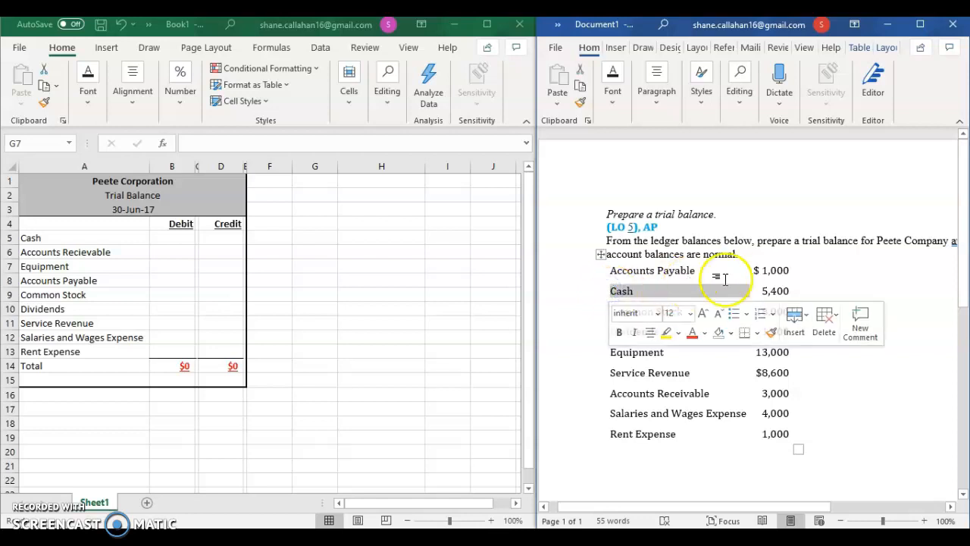
drag(760, 291, 793, 293)
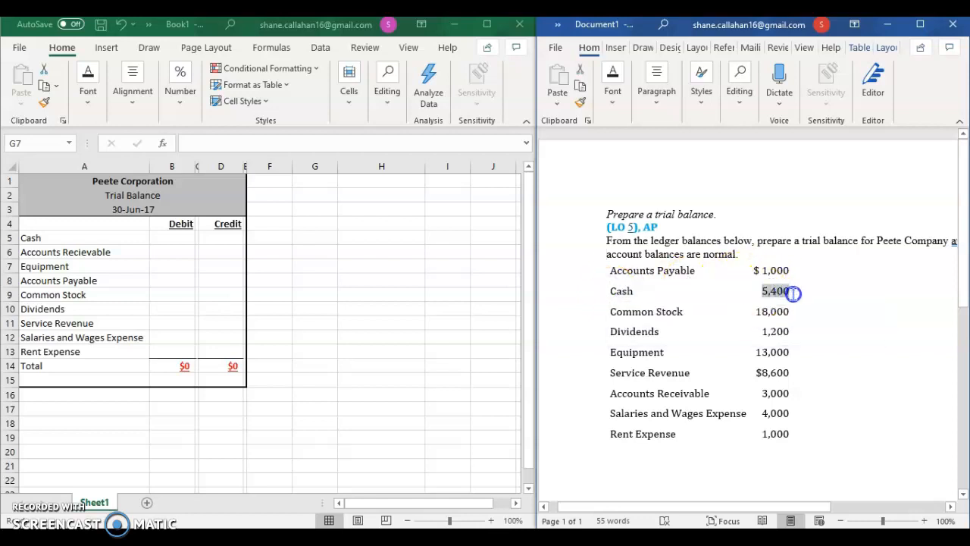
click(172, 238)
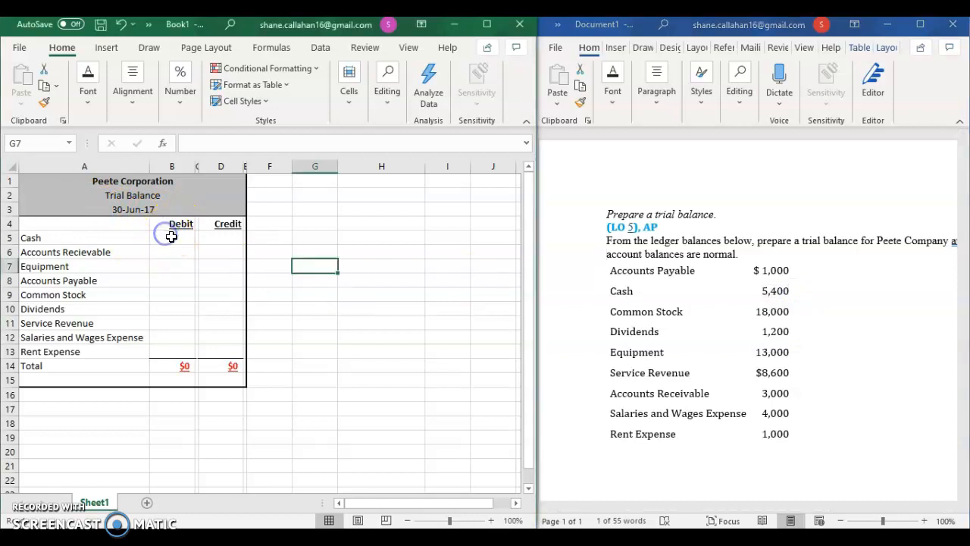
text(5400)
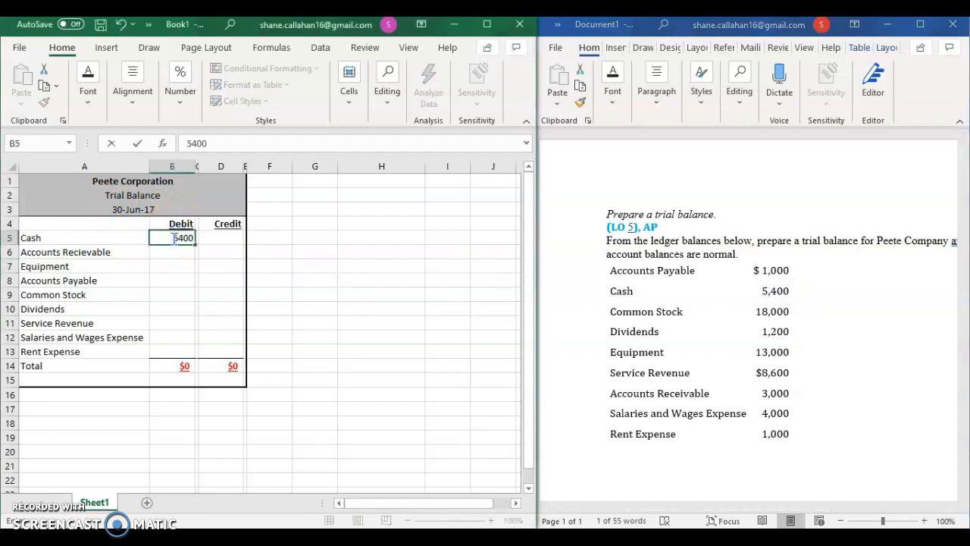
click(182, 257)
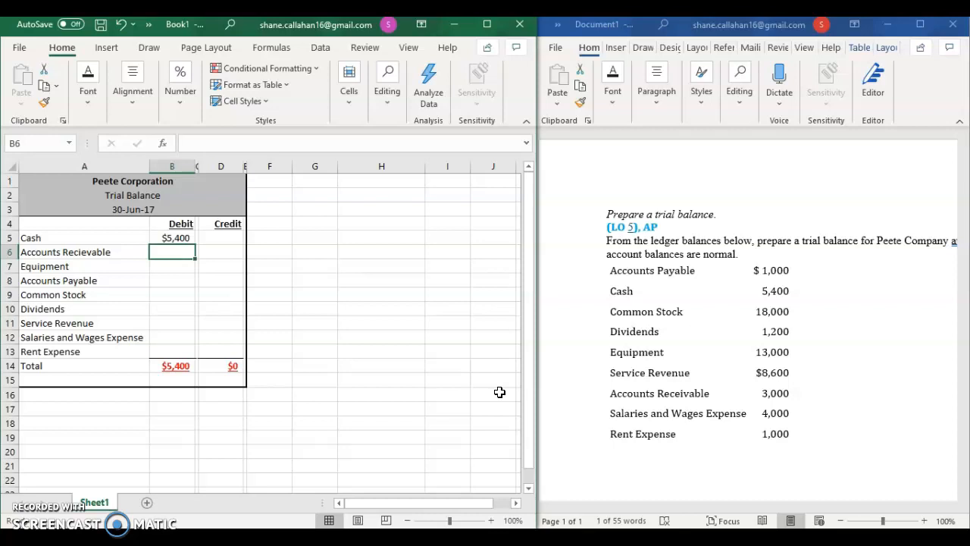
Step: Enter the ledger balances as debits in the trial balance: 3000 for accounts receivable in cell B6 and 13000 for Equipment in cell B7
click(588, 393)
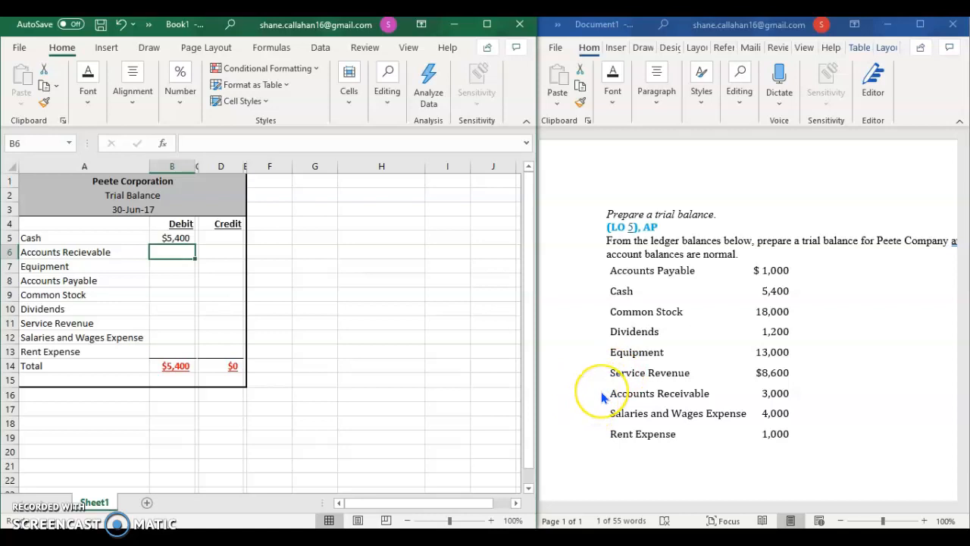
click(600, 393)
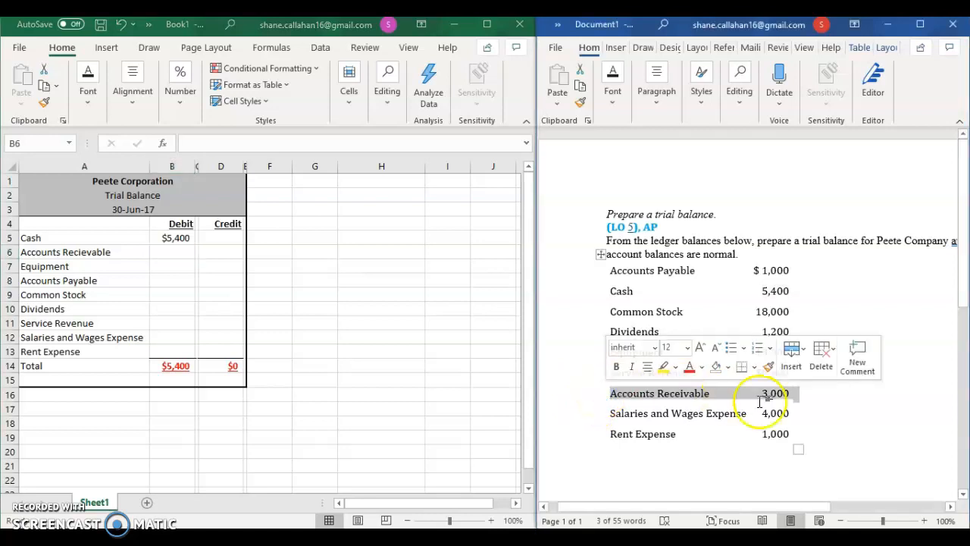
click(161, 250)
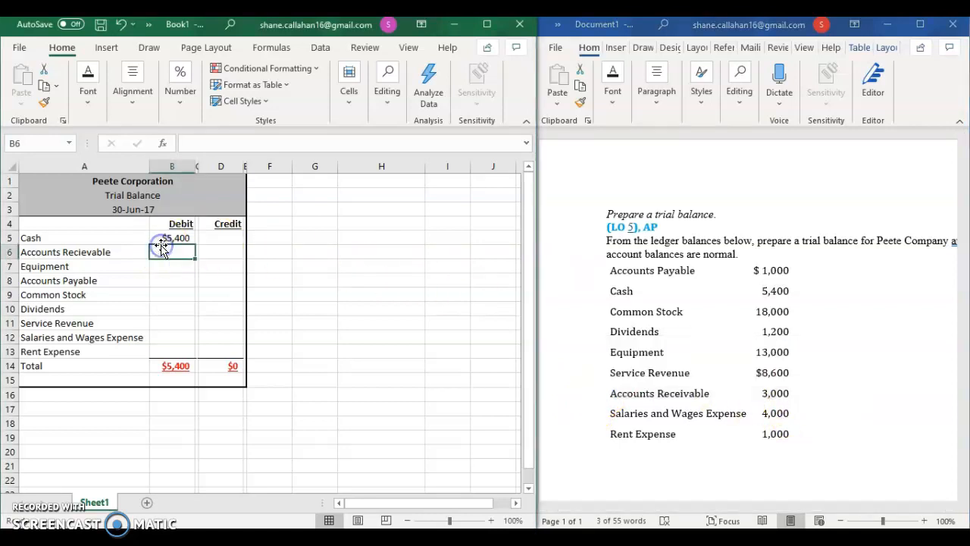
text(3000)
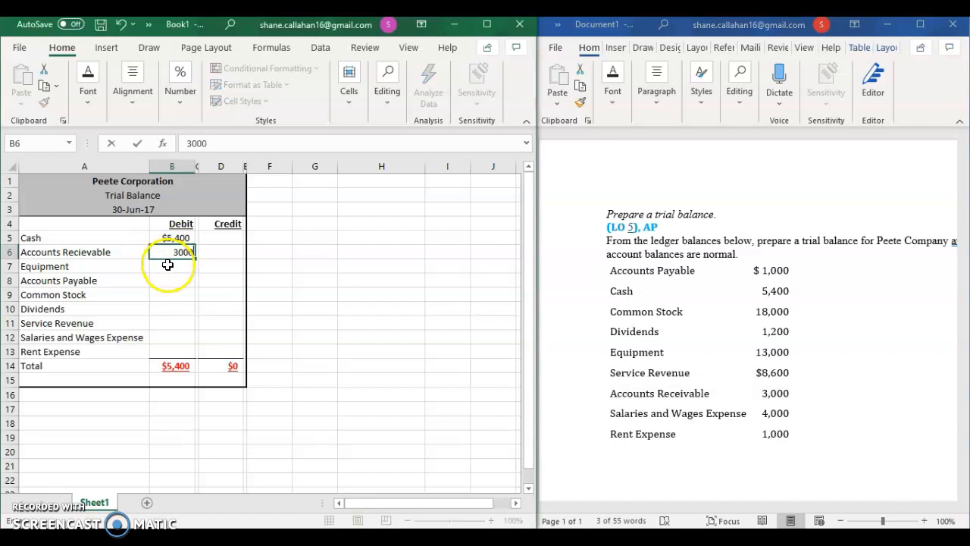
click(164, 267)
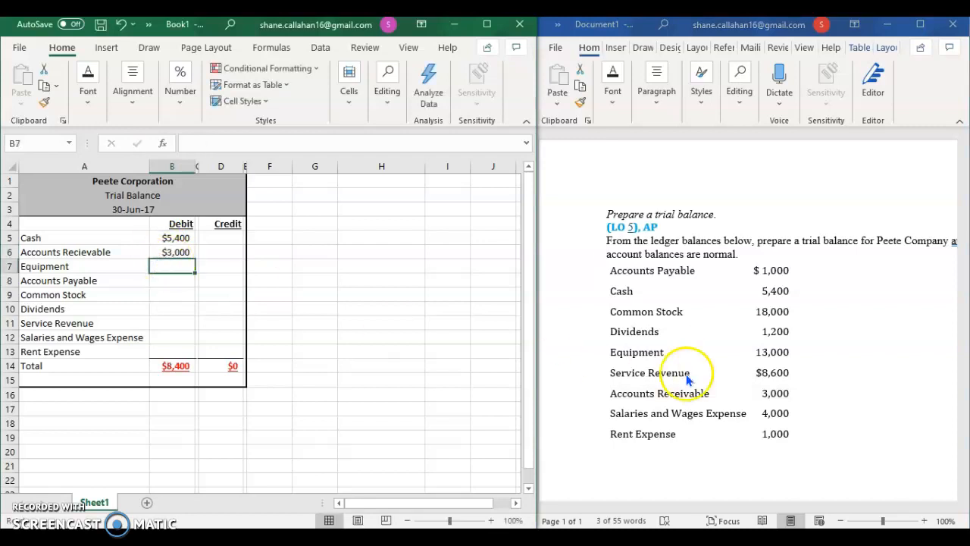
click(166, 268)
text(13000)
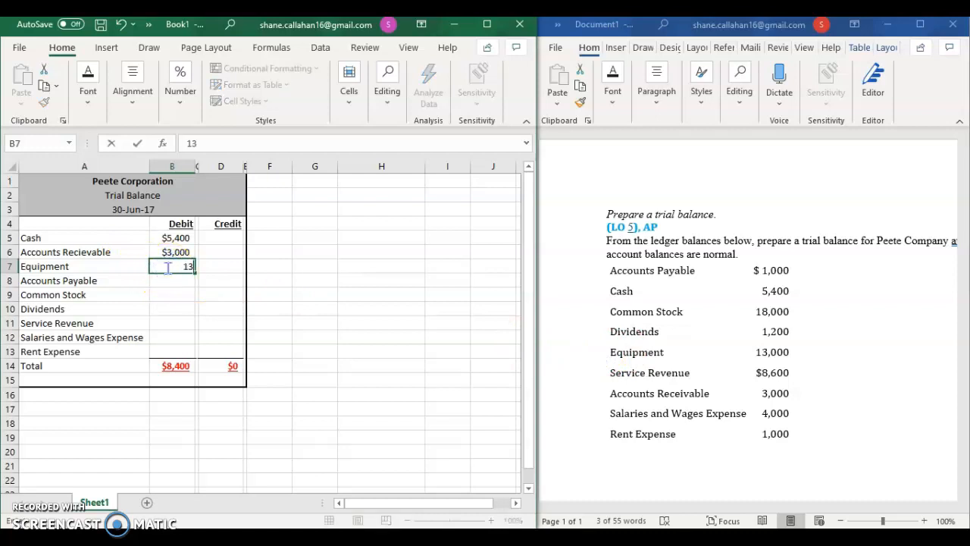
click(170, 294)
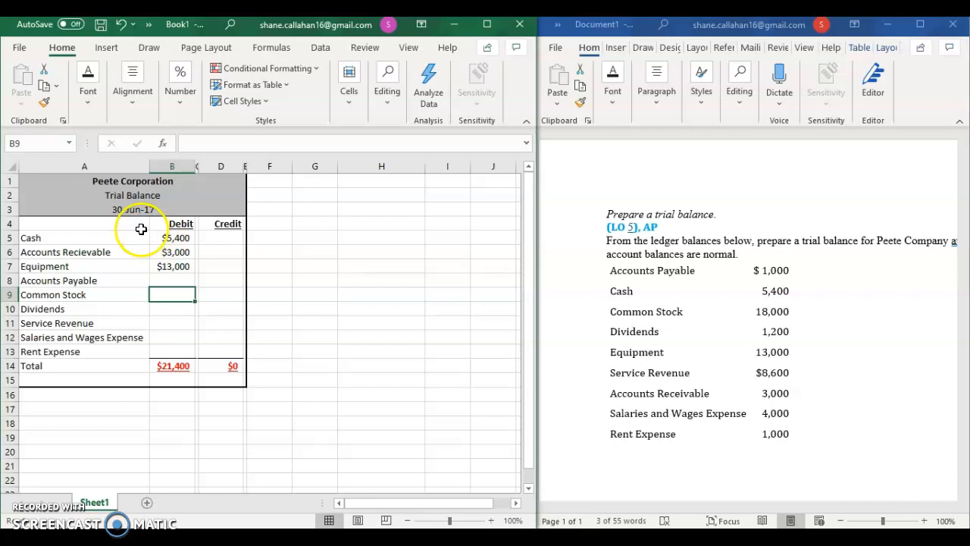
Step: Locate the Accounts Payable balance in the Word ledger list and enter 1000 as its credit in cell D8 of the Excel trial balance
drag(601, 273, 619, 353)
drag(595, 271, 586, 430)
click(585, 430)
click(549, 317)
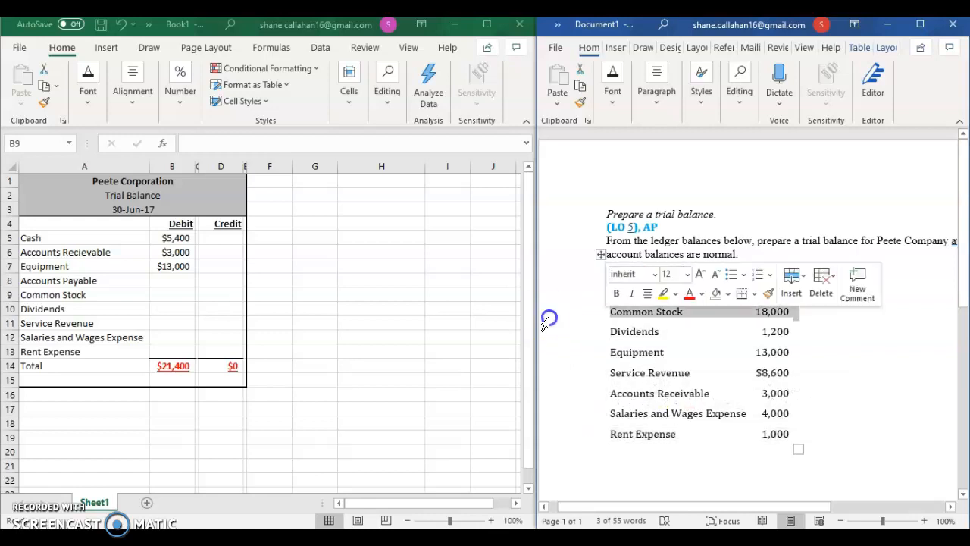
click(570, 190)
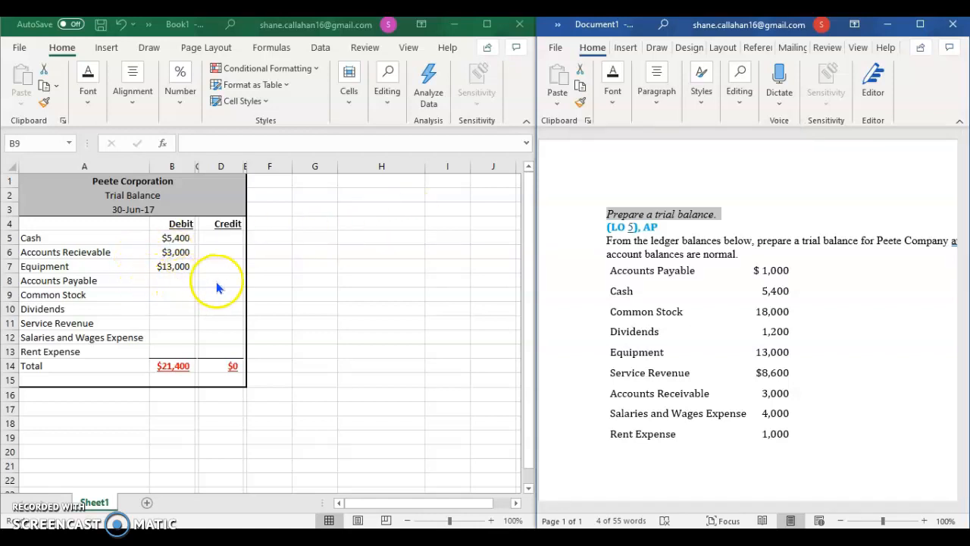
click(597, 275)
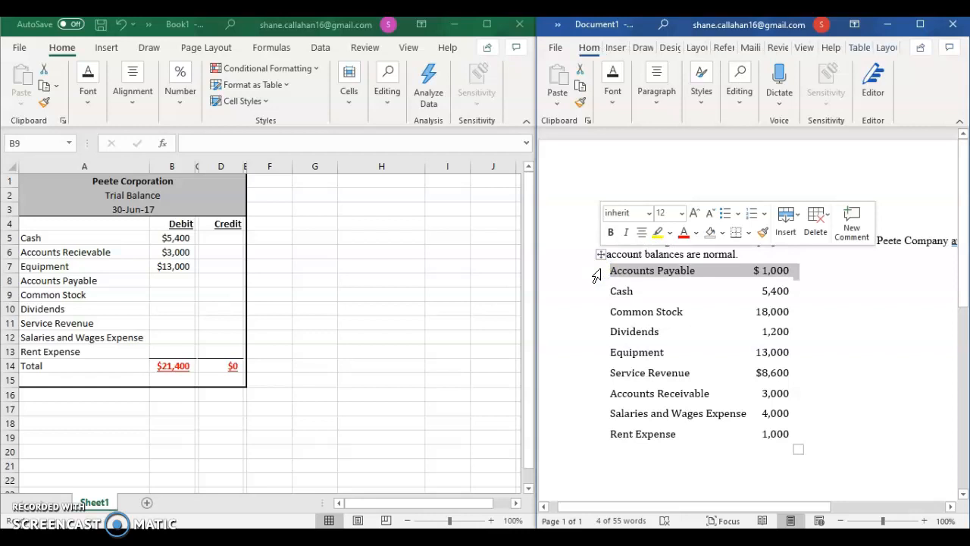
click(216, 280)
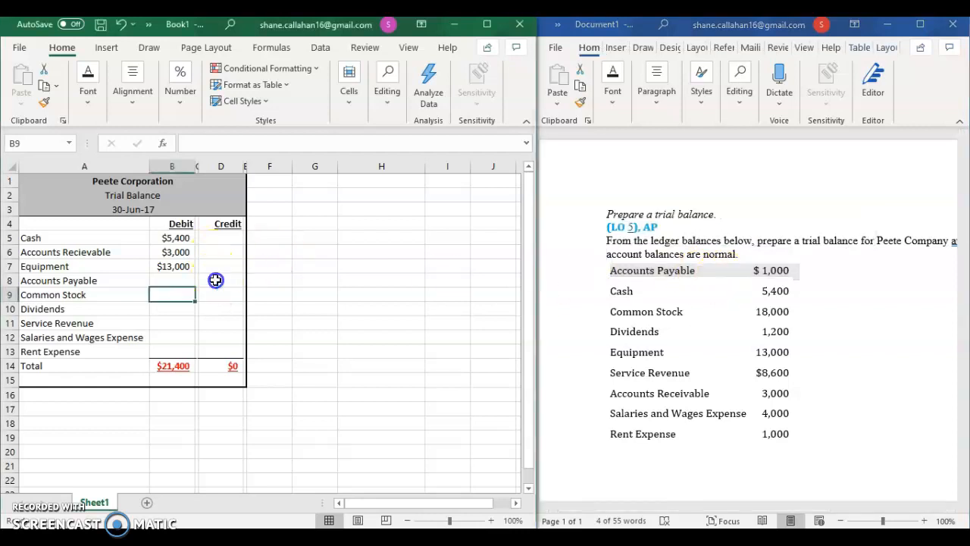
click(216, 280)
text(1000)
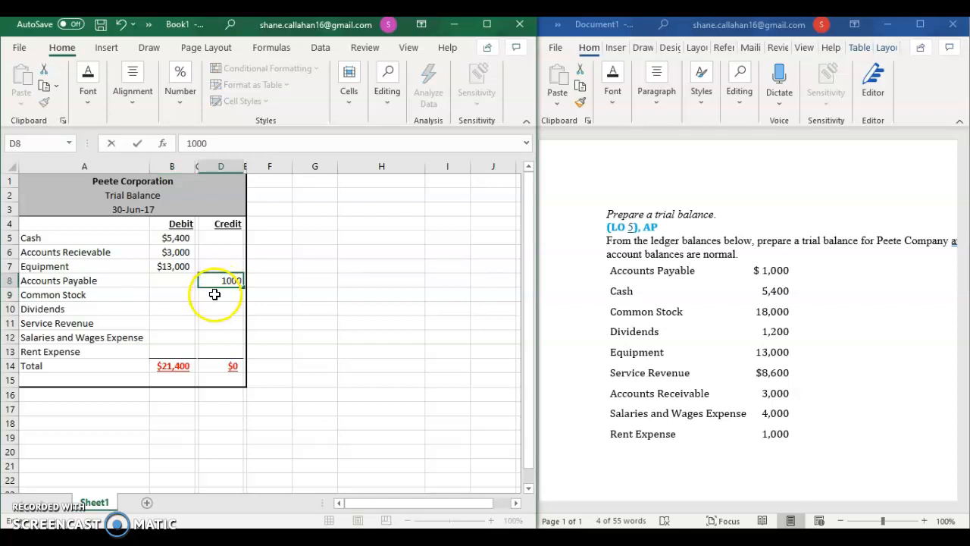
click(214, 294)
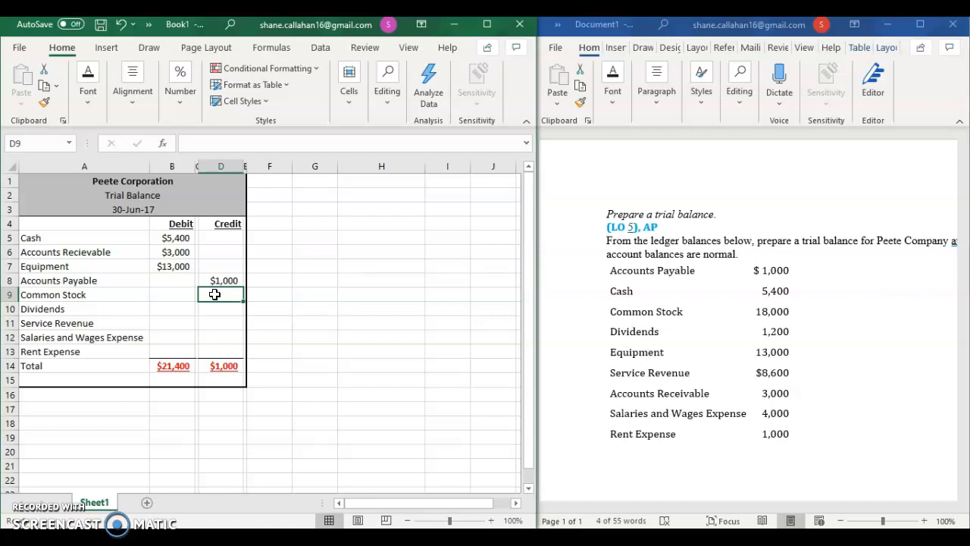
Step: Enter the Common Stock balance of 18000 as a credit in cell D9 and the Dividends balance of 1200 as a debit in cell B10
click(664, 278)
click(609, 277)
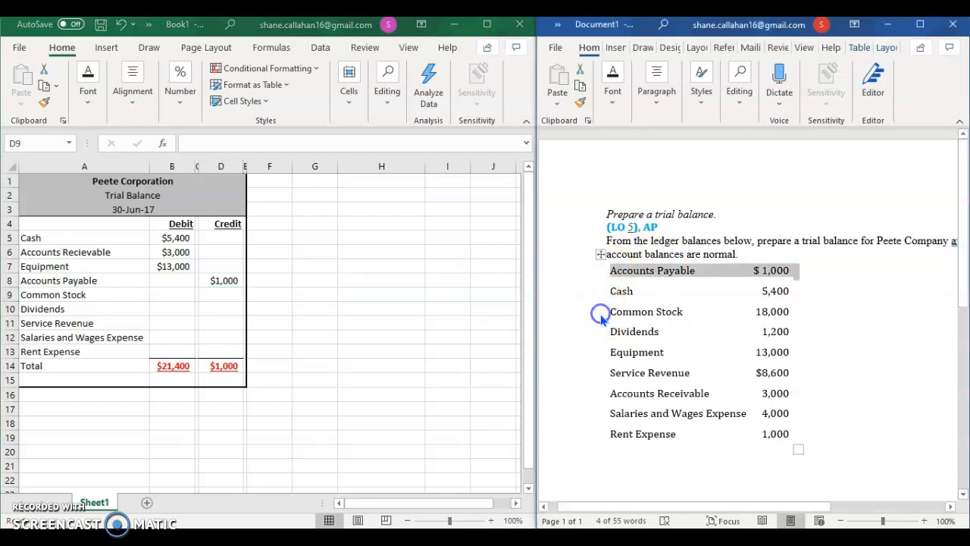
click(601, 317)
click(217, 291)
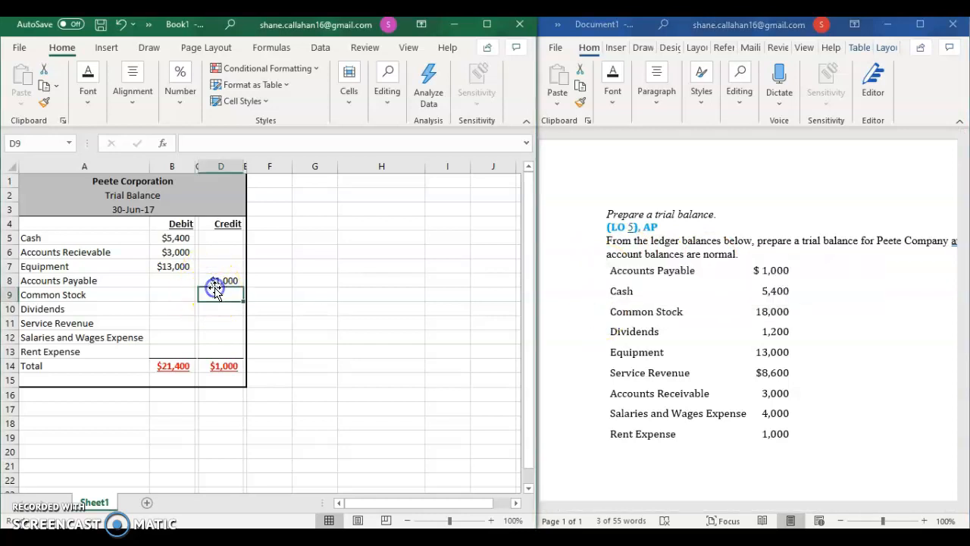
text(18000)
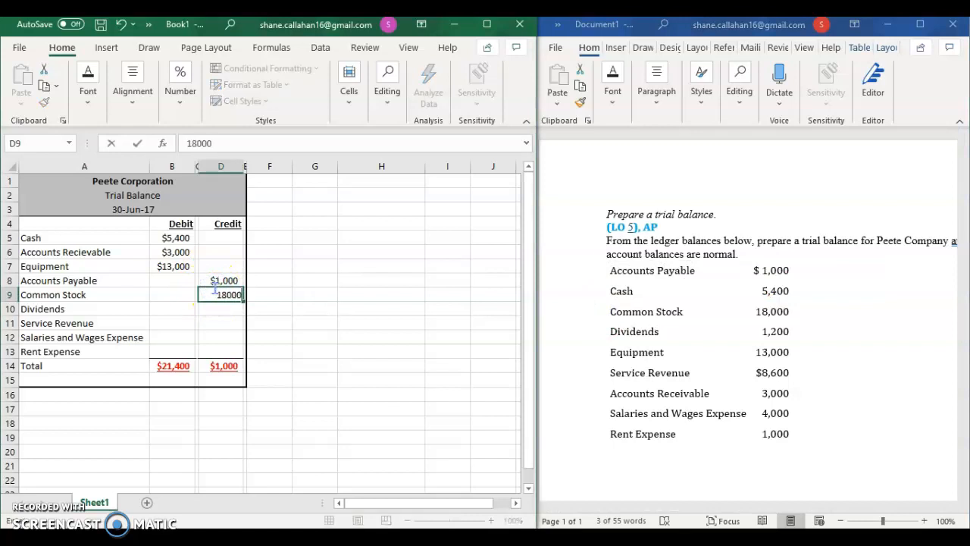
click(177, 308)
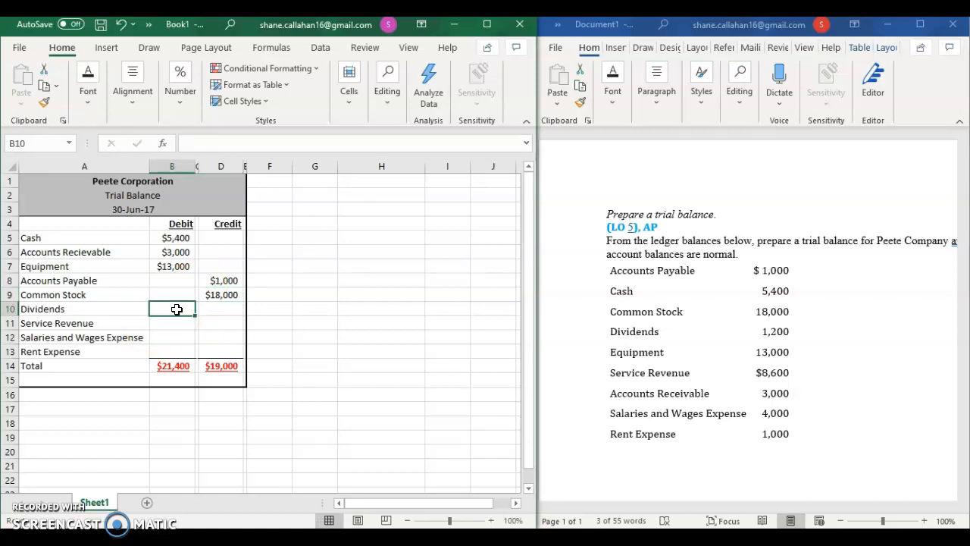
text(1200)
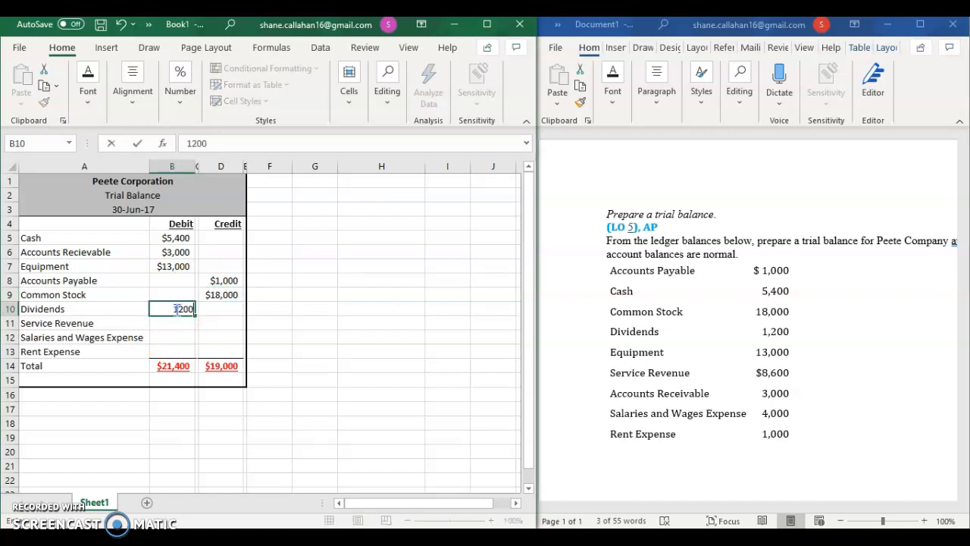
click(171, 323)
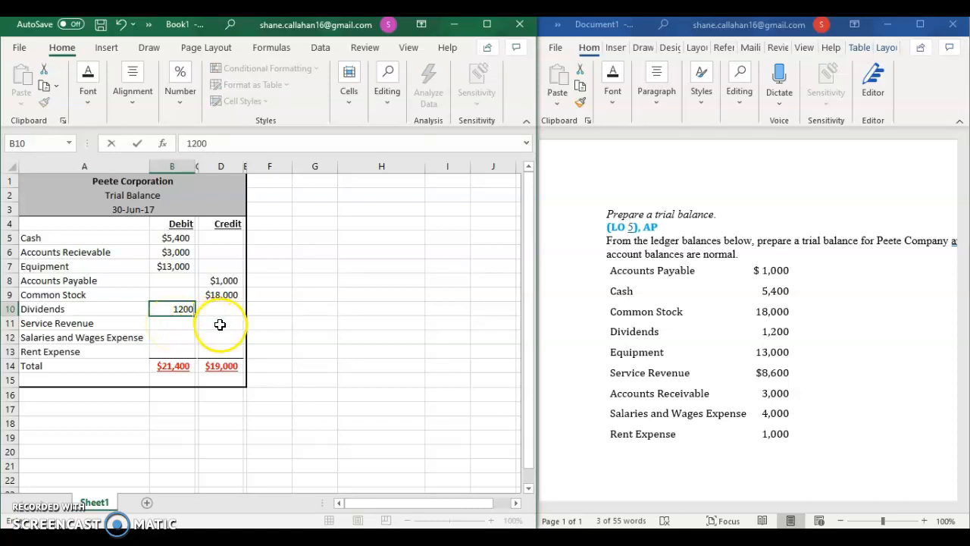
Step: Locate the Service Revenue balance in the Word ledger list and enter 8600 as its credit in cell D11 of the Excel trial balance
click(601, 374)
click(600, 377)
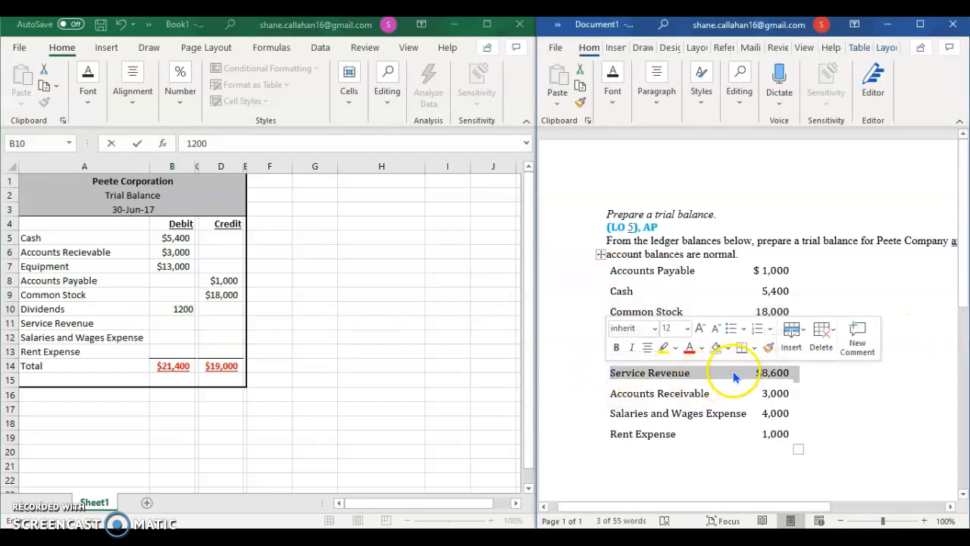
click(220, 322)
click(220, 324)
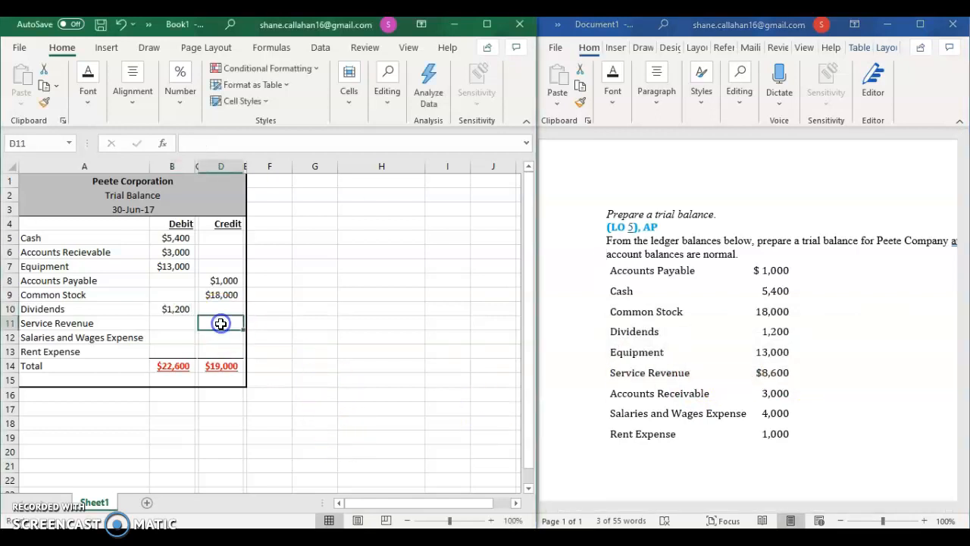
text(8600)
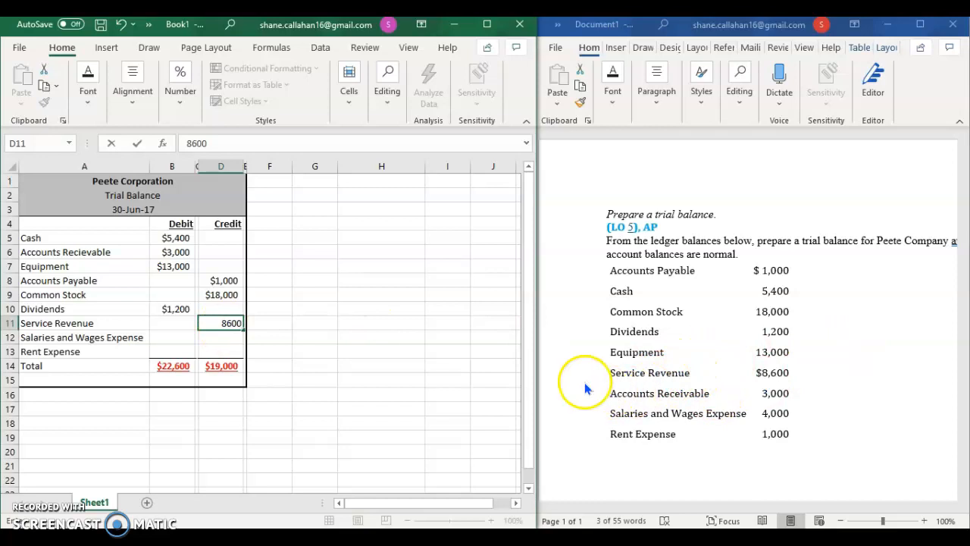
Step: Enter the expense debits: 4,000 for Salaries and Wages Expense in cell B12 and 1000 for Rent Expense in cell B13
click(187, 339)
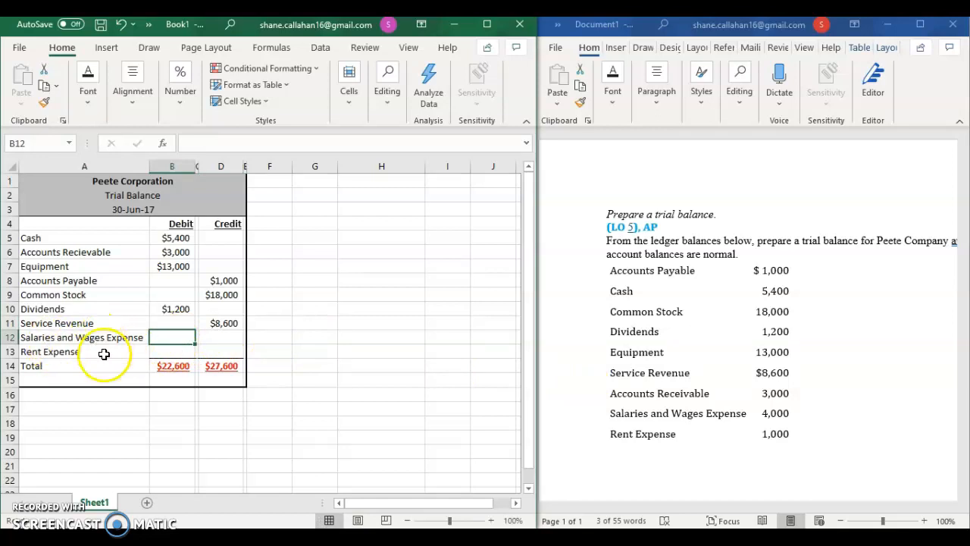
click(181, 339)
text(4,00)
text(000)
click(181, 351)
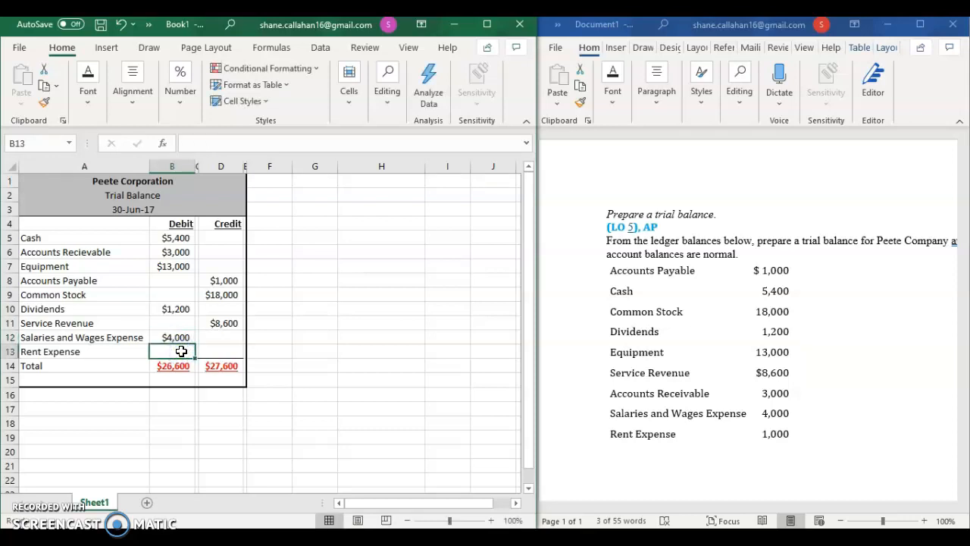
text(1000)
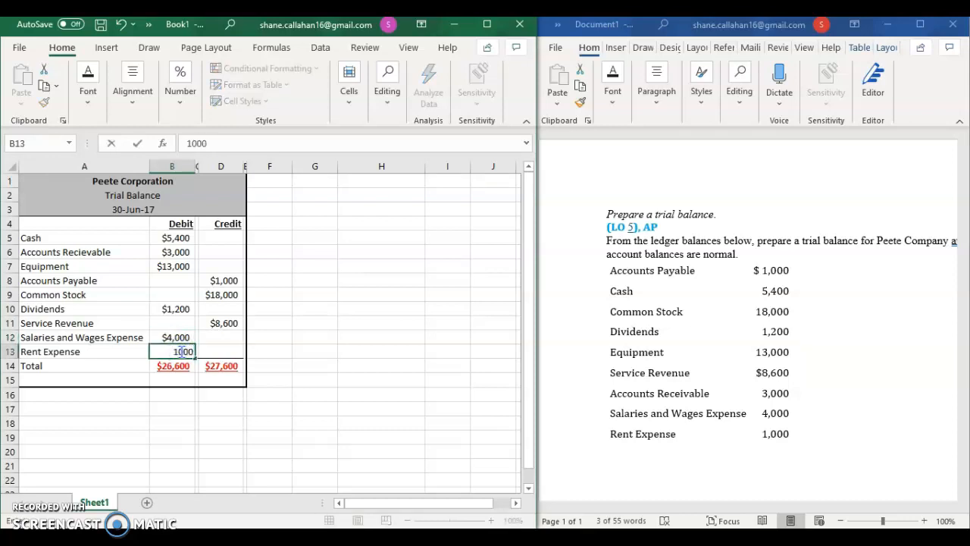
click(330, 350)
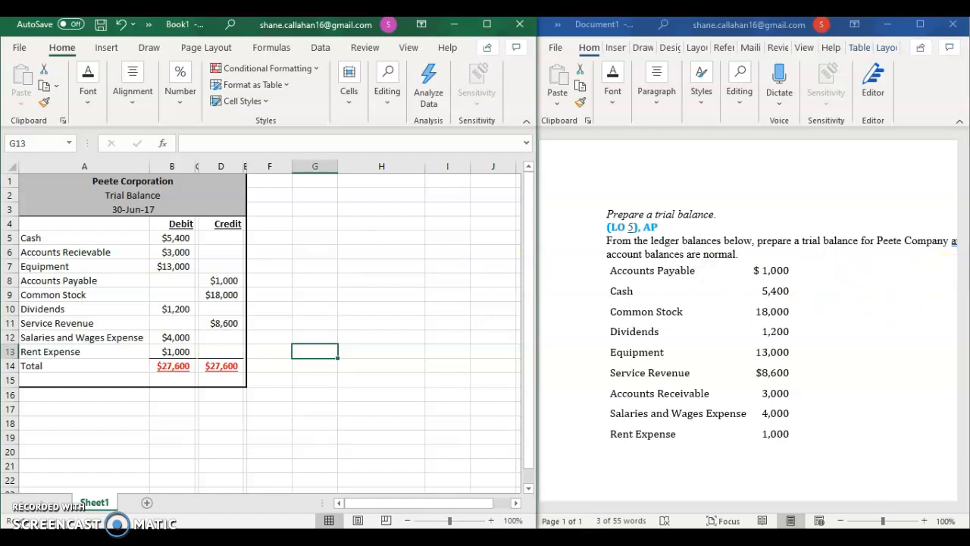
click(658, 496)
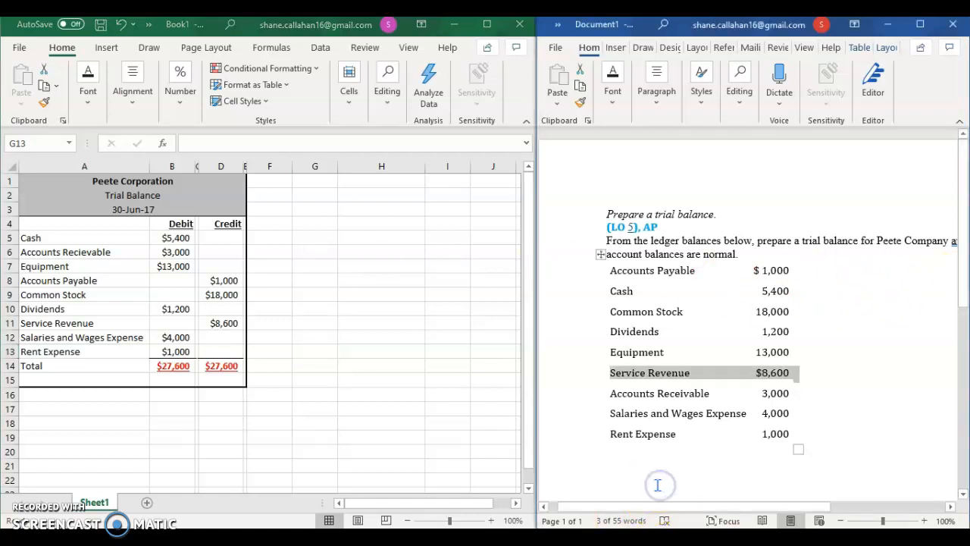